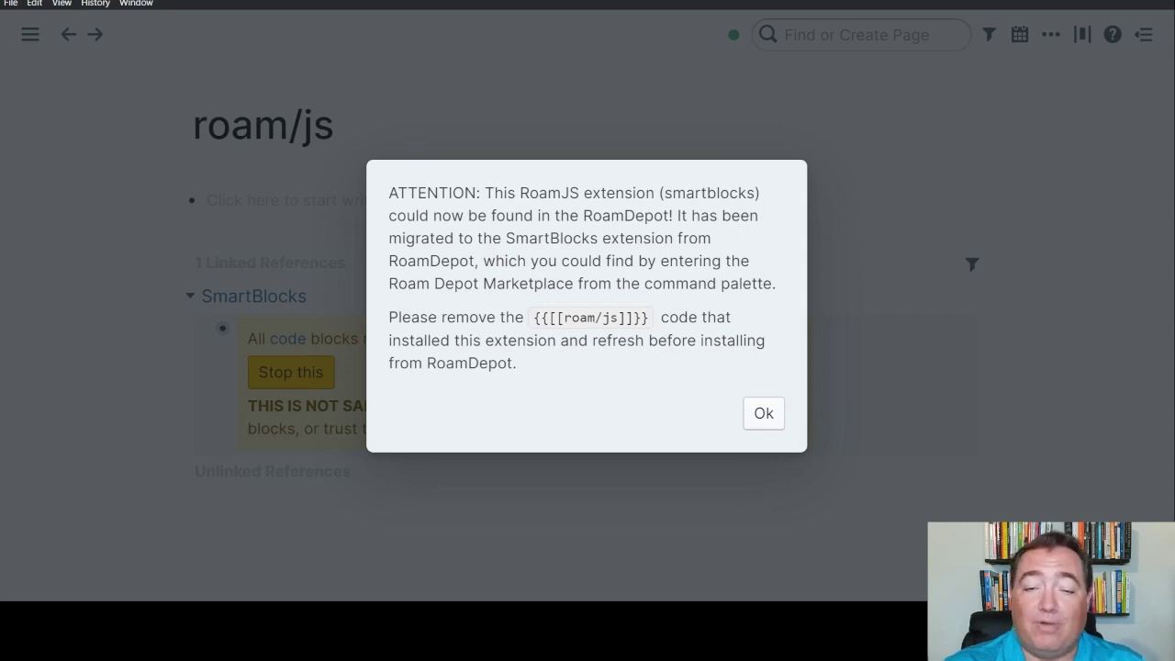
- Dismiss the RoamJS ATTENTION migration notice to reveal the roam/js page
key("Return")
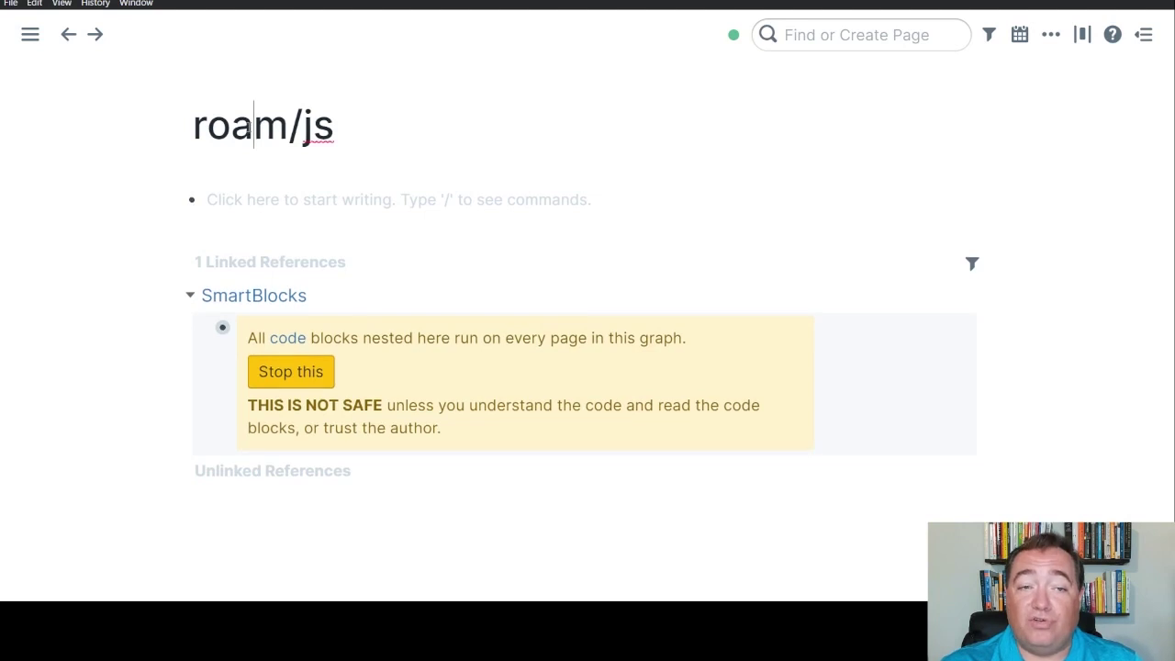
triple_click(249, 126)
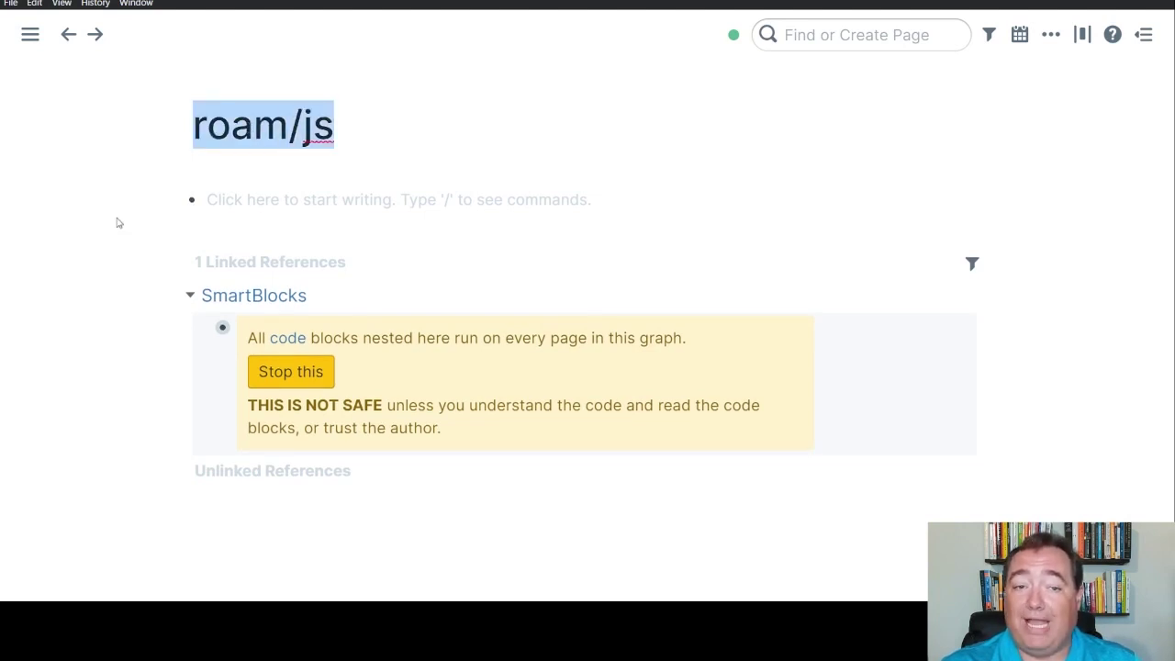
left_click(118, 222)
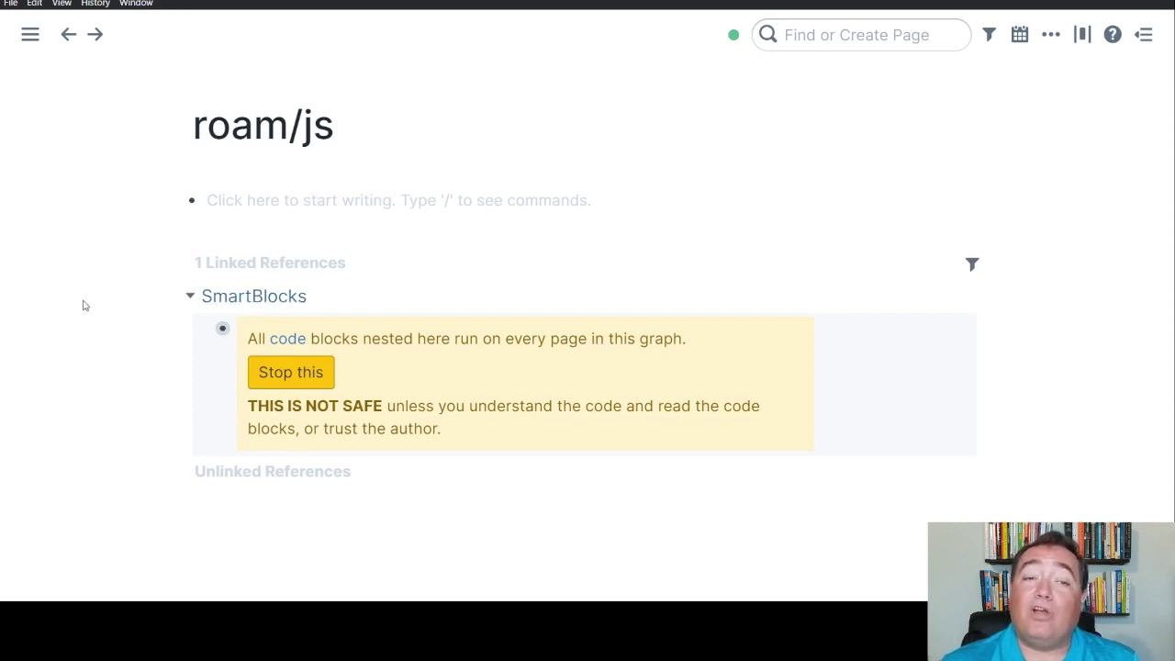
left_click(437, 342)
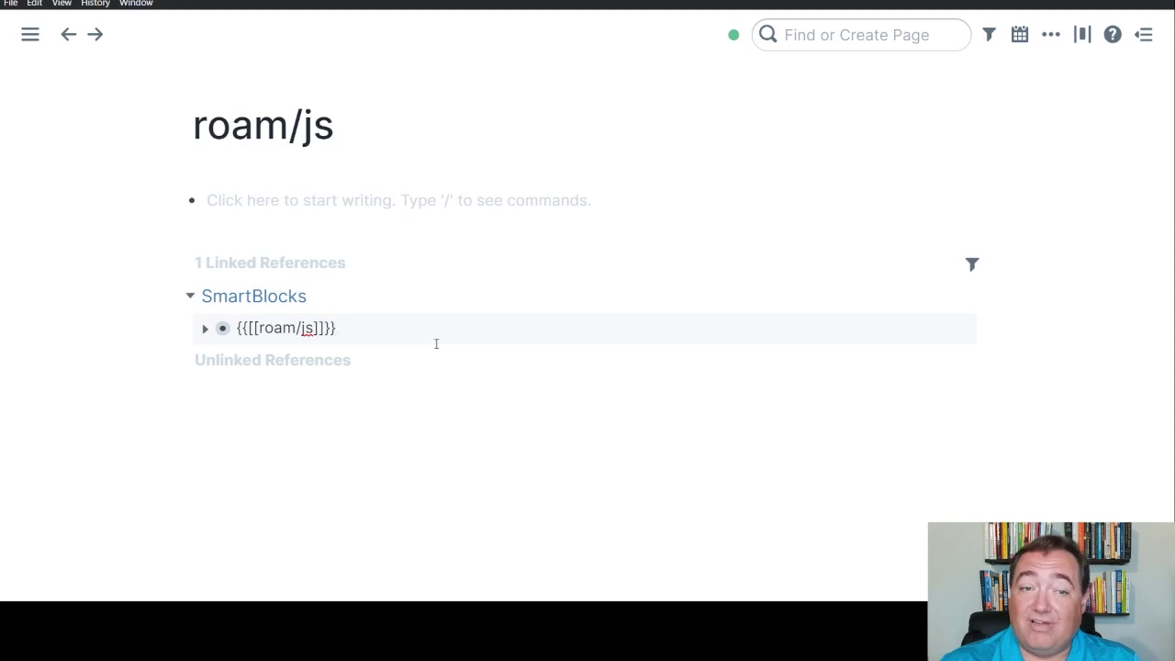
left_click(80, 342)
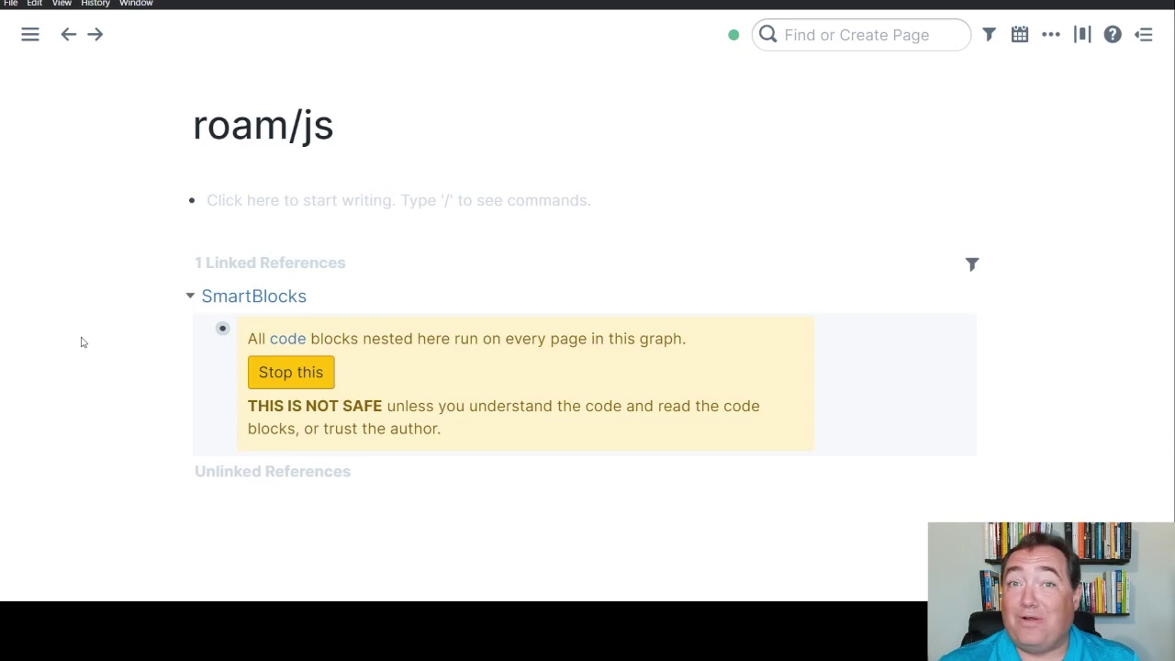
- Inspect the SmartBlocks code block, stop its nested code from running, and reload Roam with Ctrl+R
left_click(203, 329)
scroll(450, 507, "down", 3)
scroll(623, 469, "up", 3)
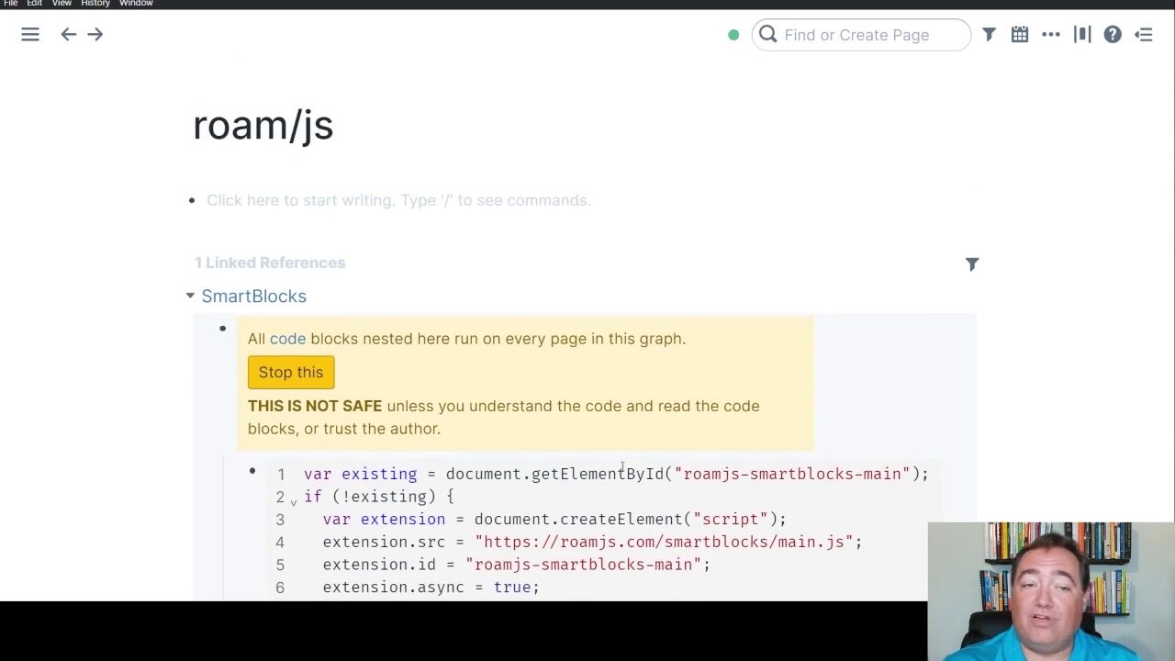
left_click(201, 330)
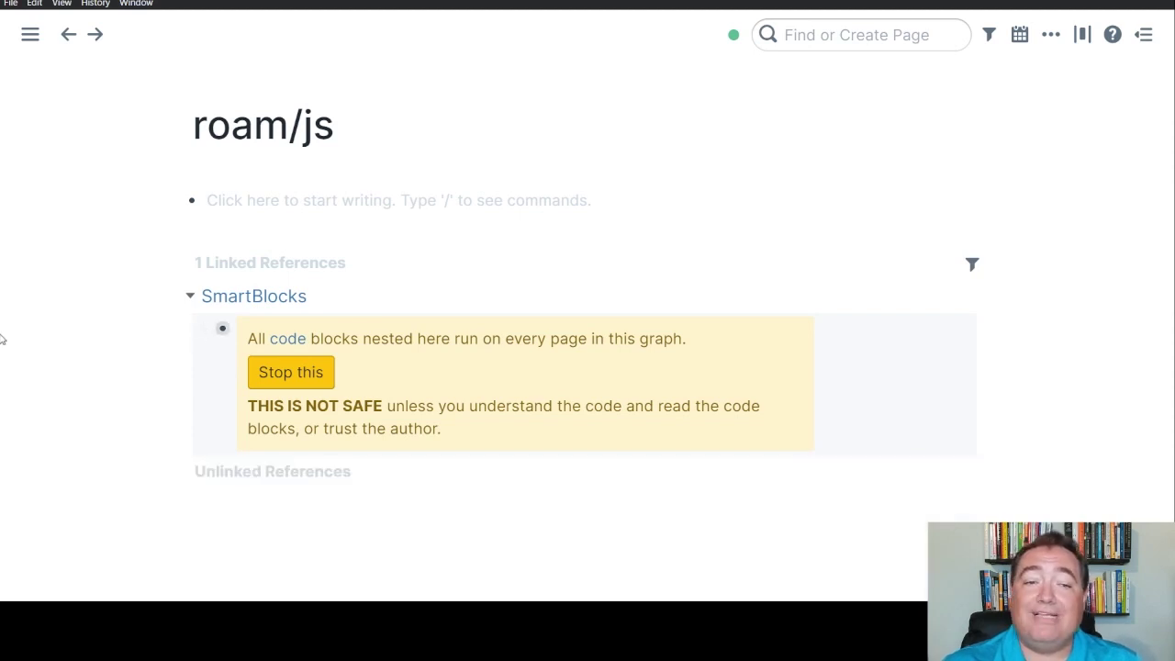
left_click(277, 384)
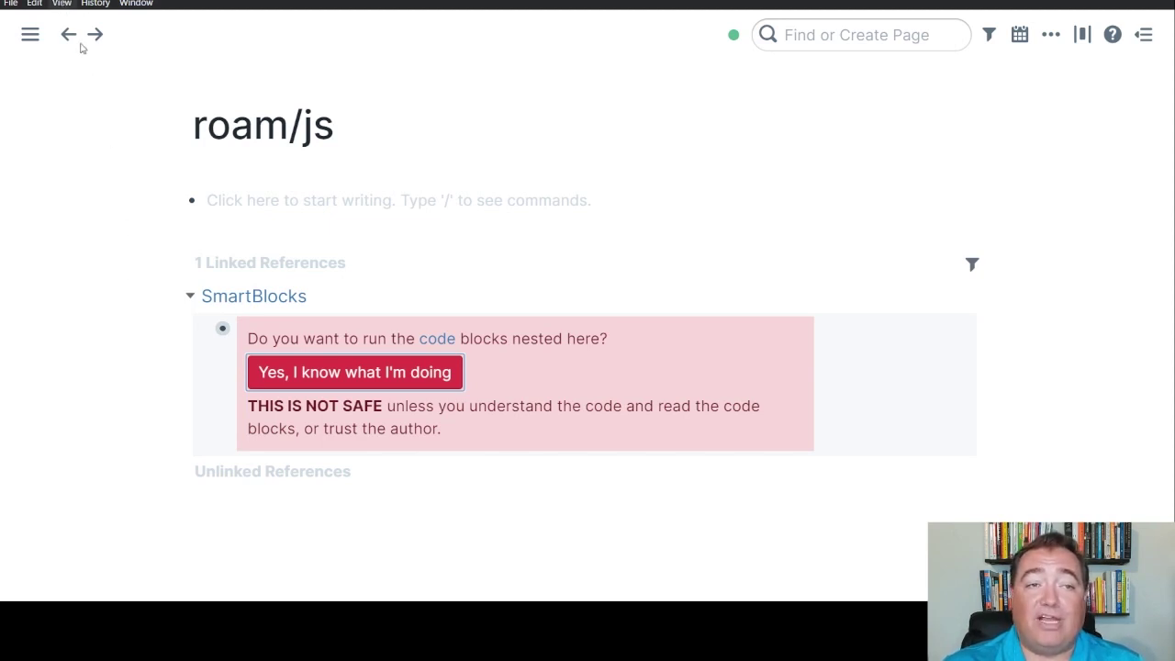
key("ctrl+r")
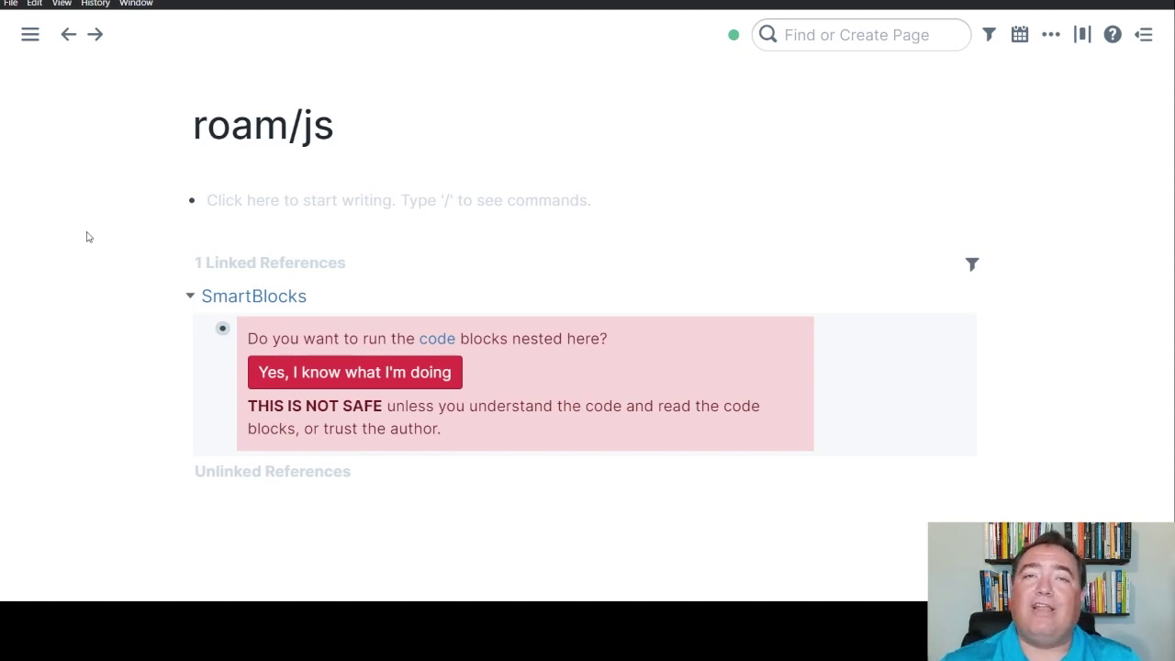
- Check for Roam updates, dismiss the up-to-date notice, and reveal the navigation sidebar
left_click(1051, 36)
left_click(961, 323)
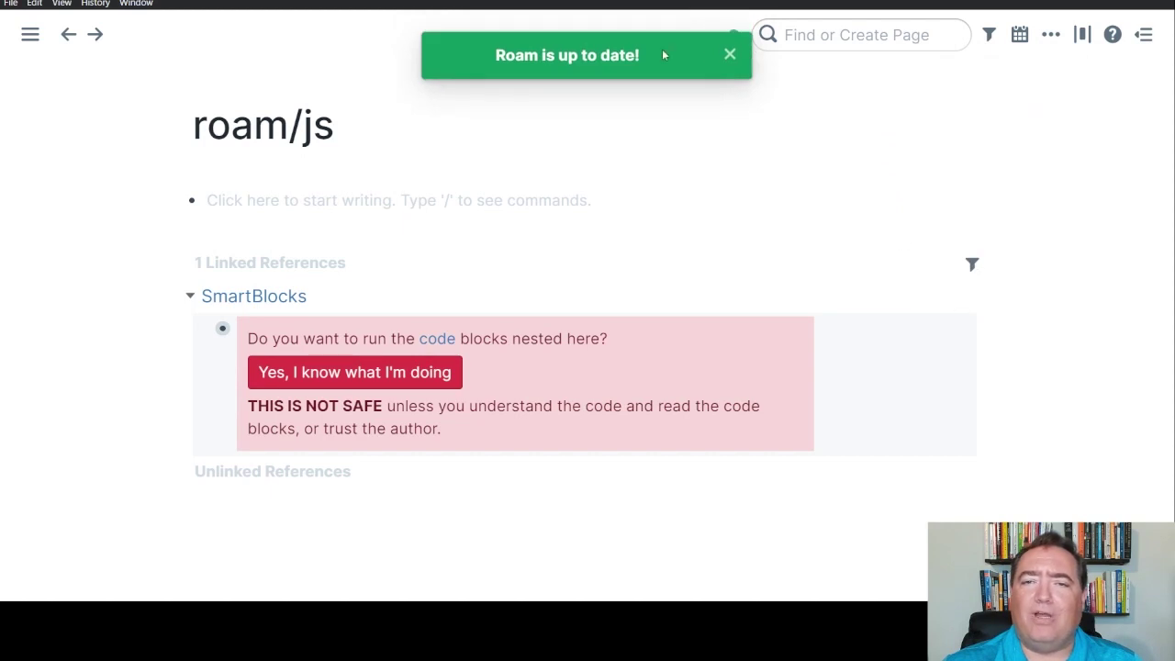
left_click(731, 53)
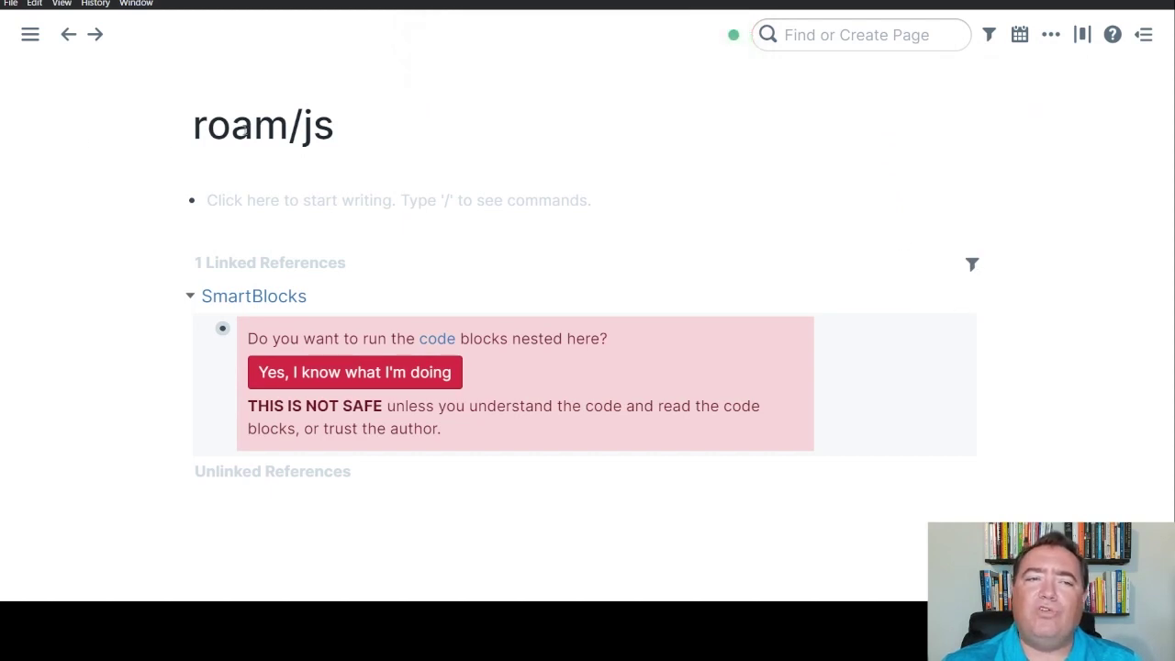
mouse_move(30, 34)
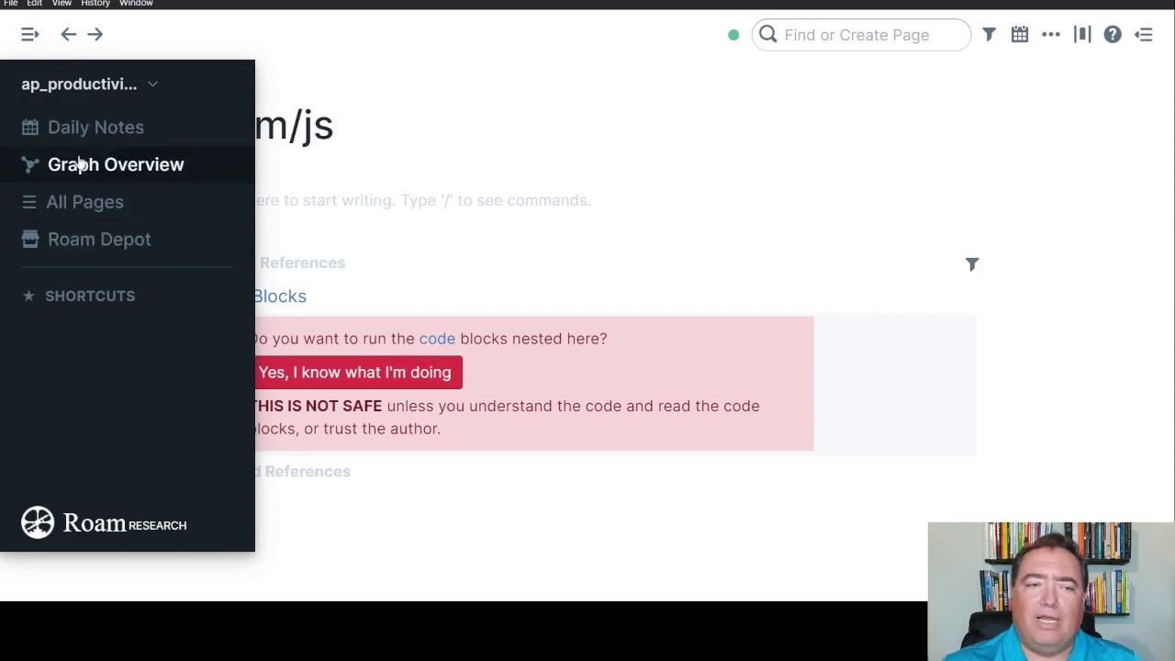
- Find the SmartBlocks extension in Roam Depot and install it
left_click(85, 241)
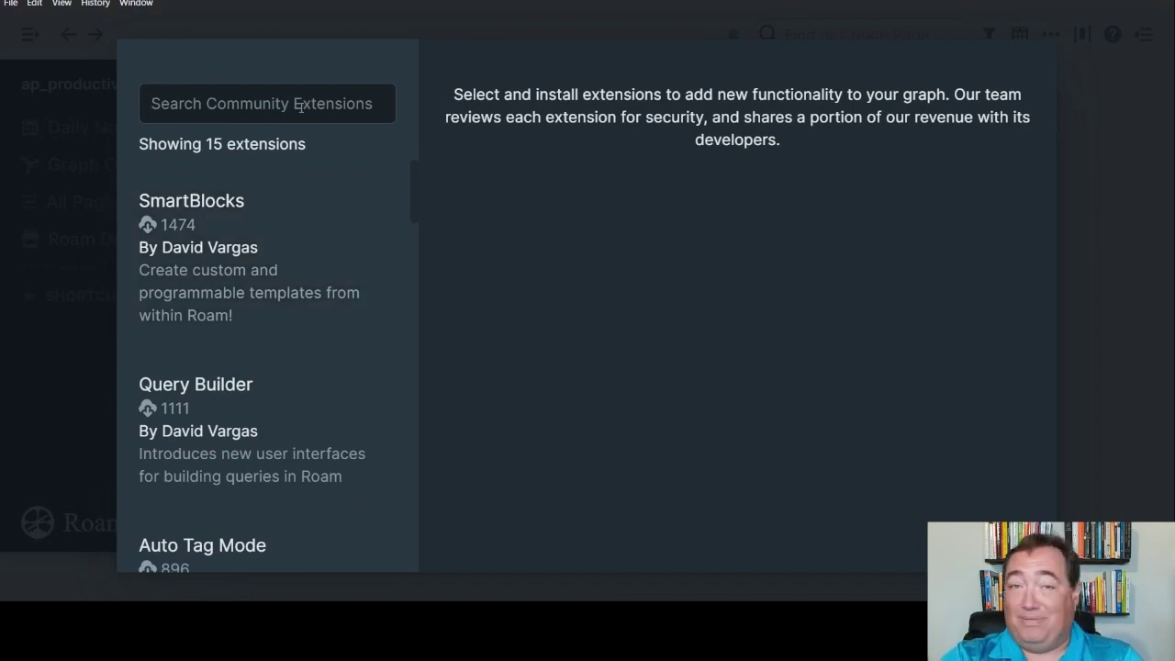
type("smar")
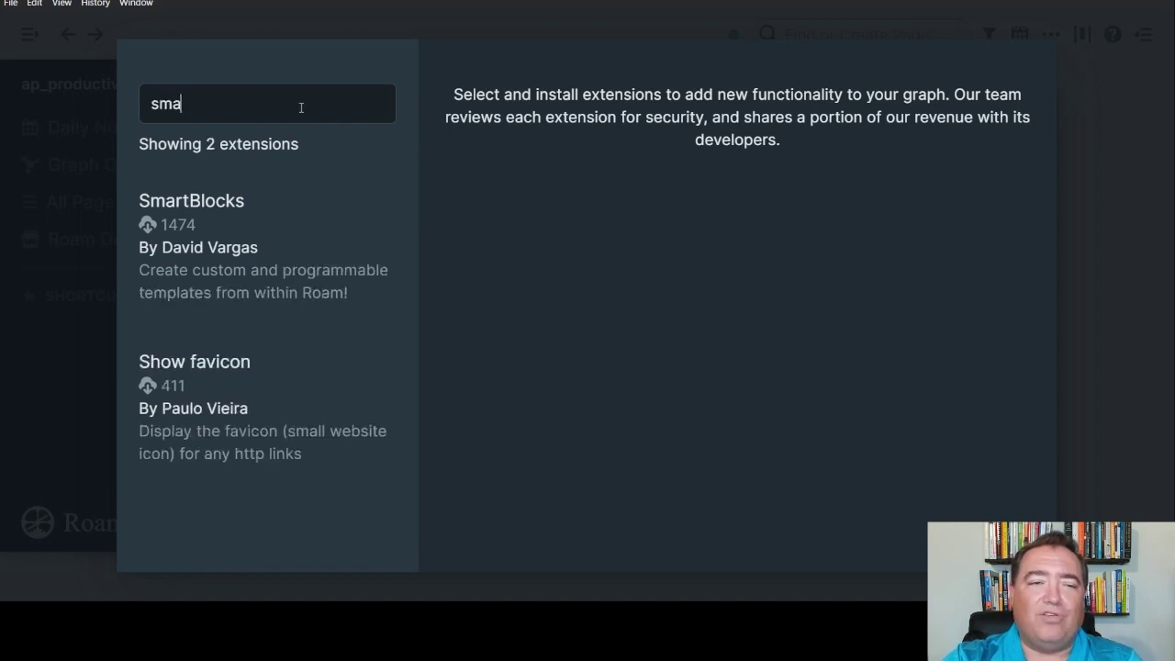
key("BackSpace")
key("BackSpace")
key("BackSpace")
key("BackSpace")
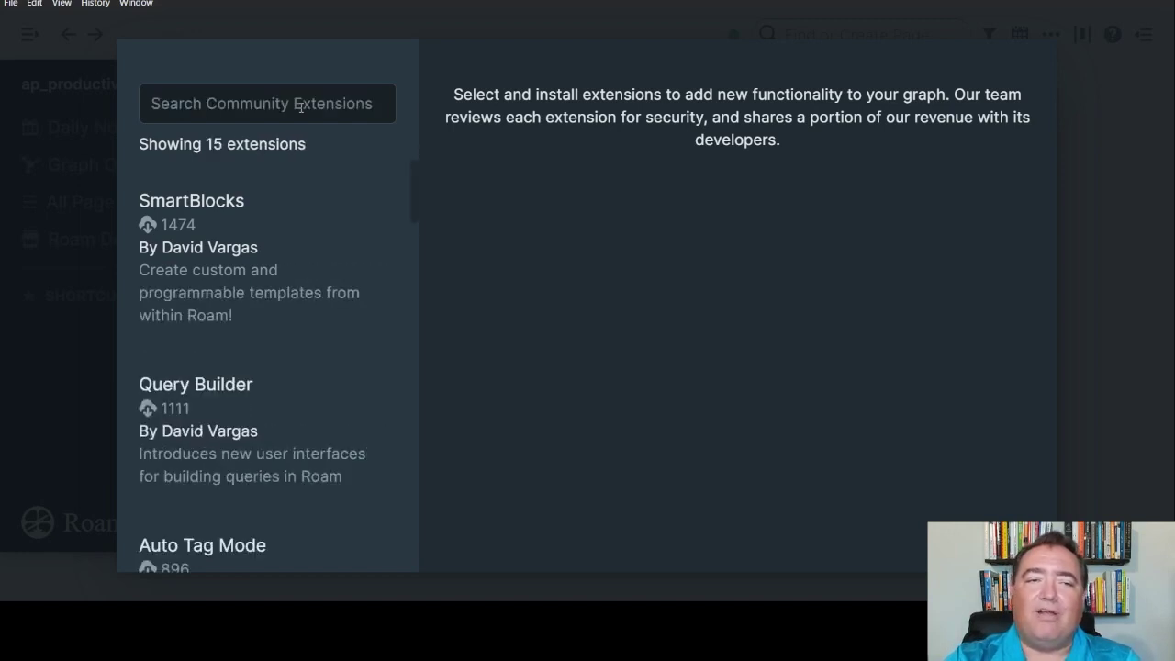
left_click(322, 244)
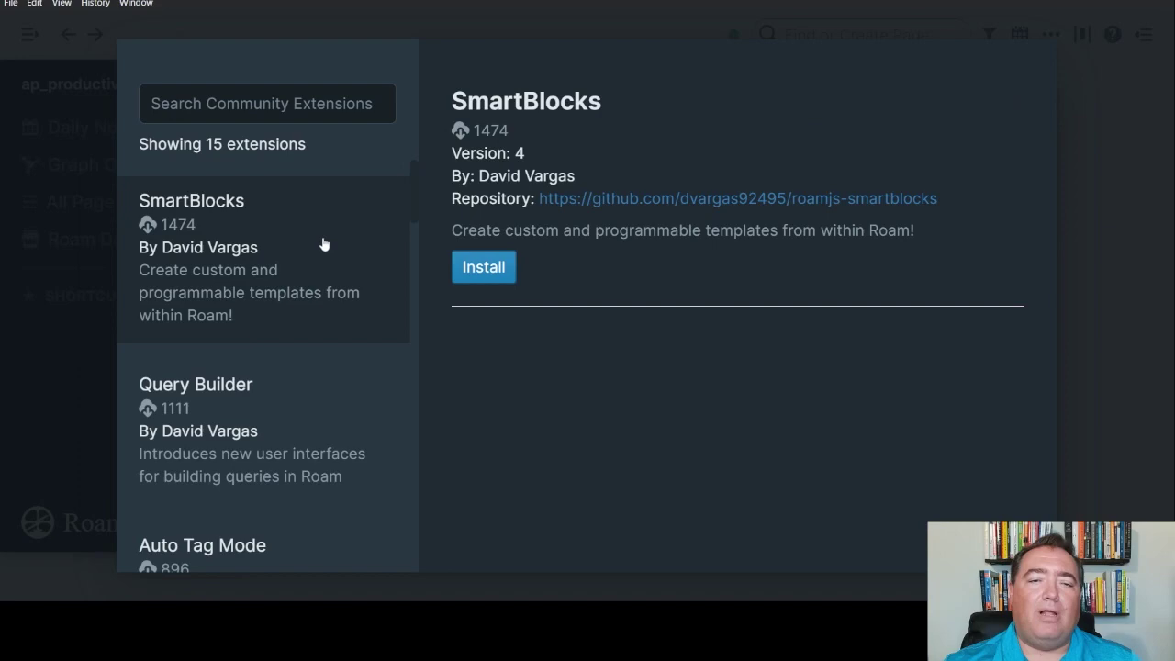
left_click(496, 268)
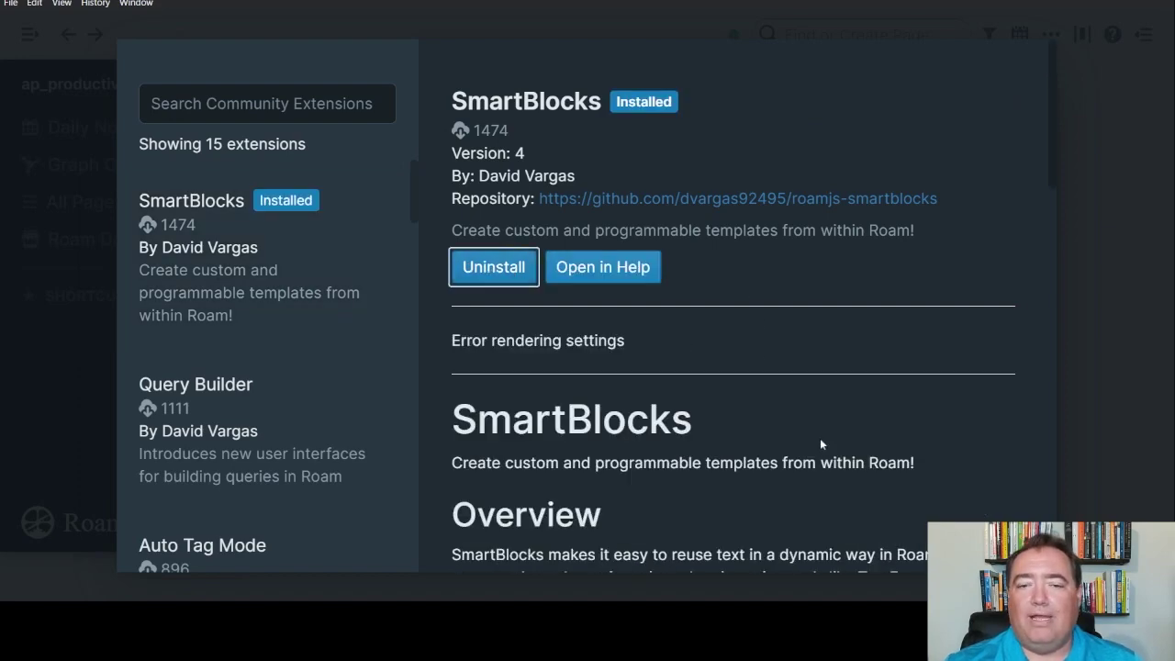
- Read the SmartBlocks README, noting the default jj trigger
scroll(821, 444, "down", 5)
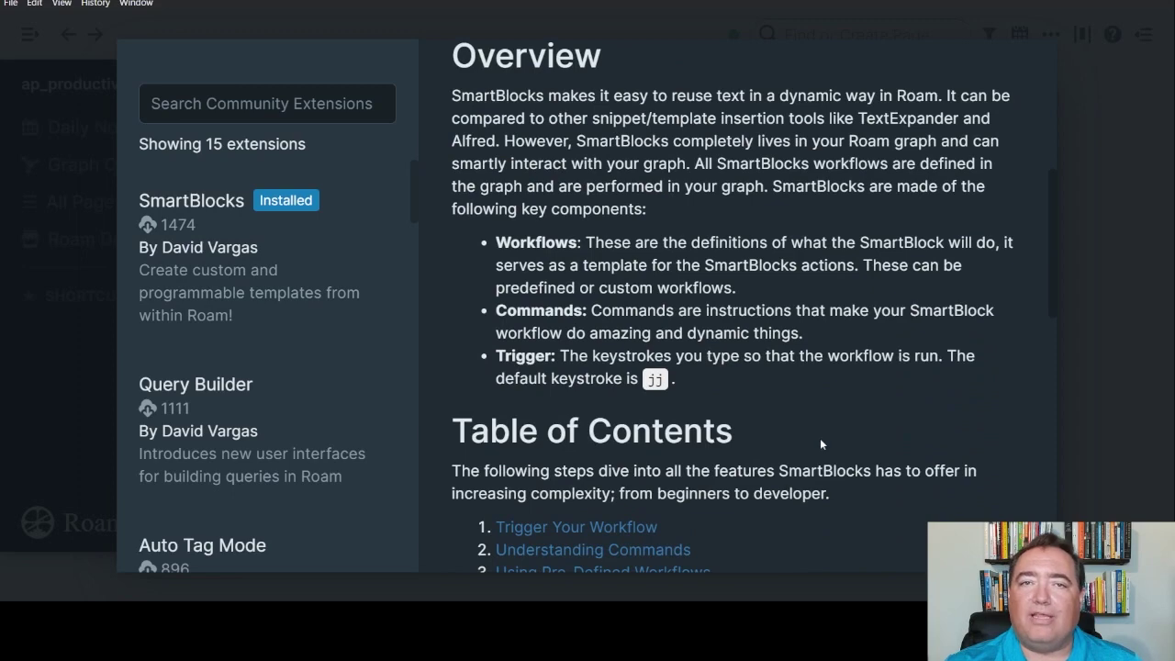
scroll(821, 443, "down", 3)
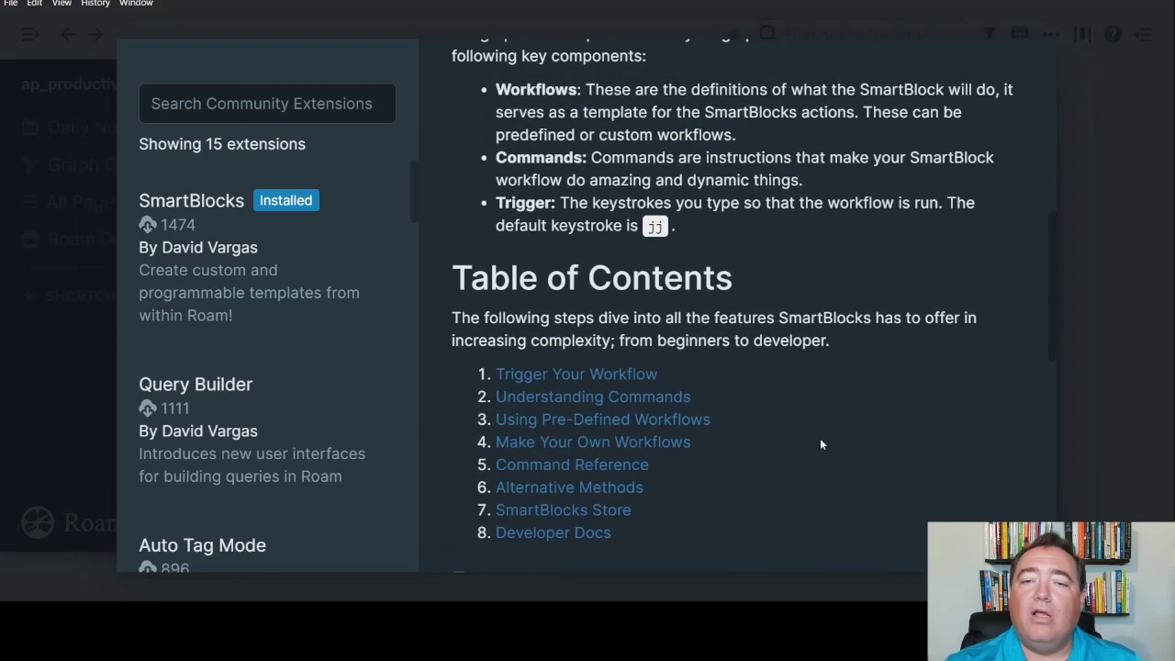
scroll(821, 444, "up", 5)
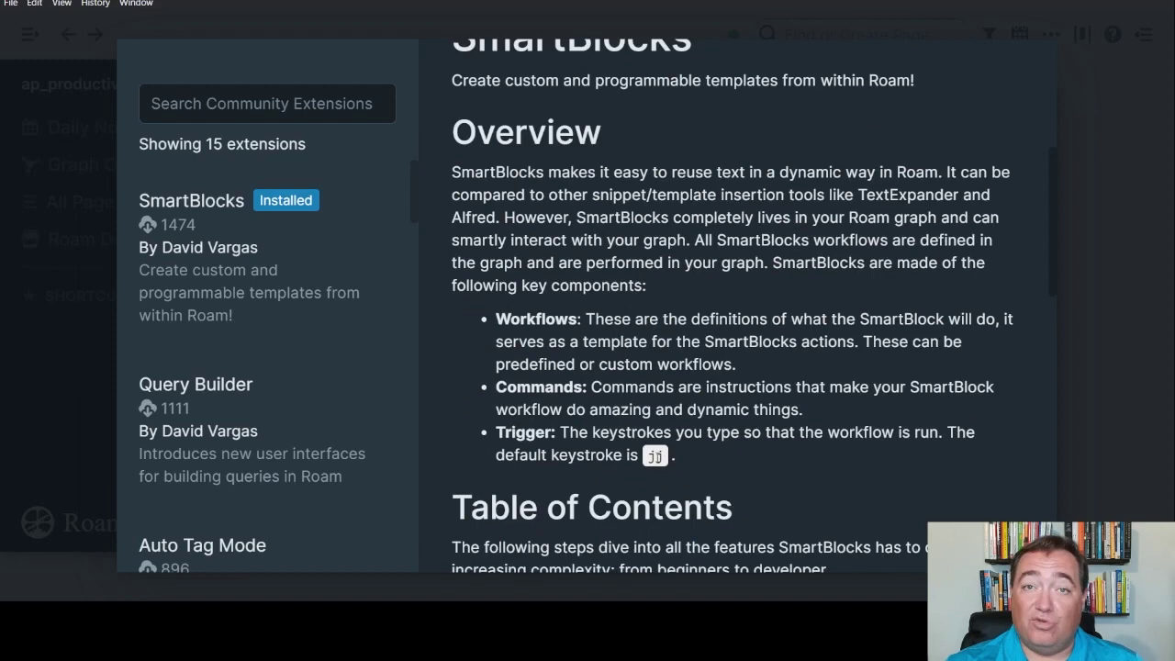
double_click(655, 455)
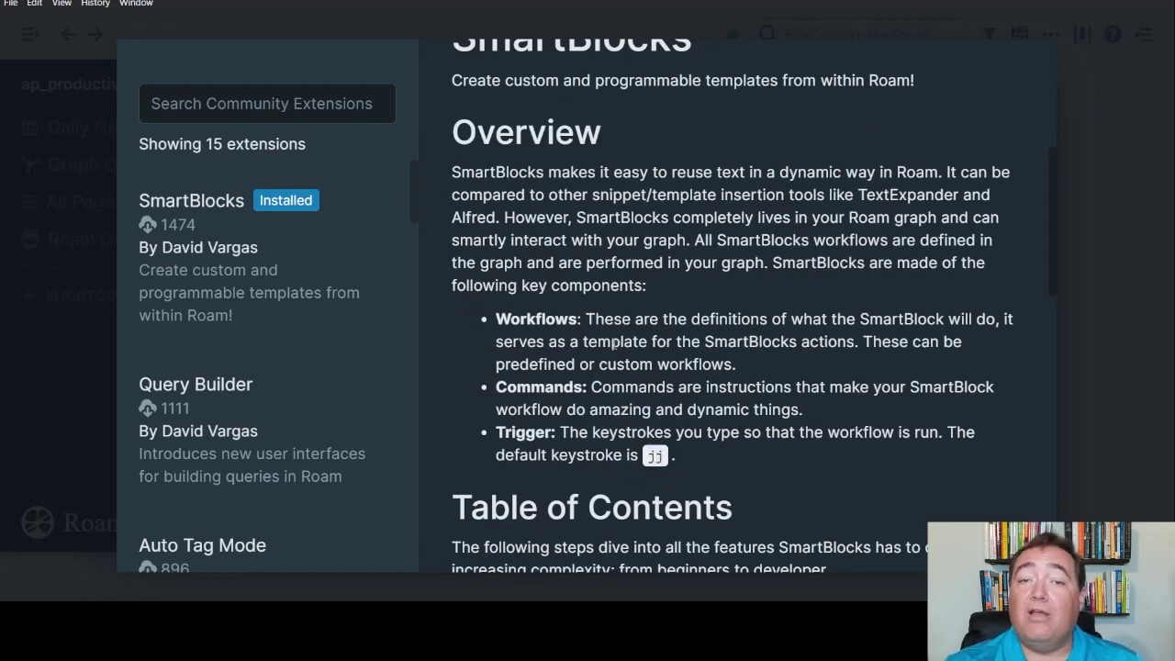
scroll(739, 413, "down", 10)
scroll(738, 413, "up", 12)
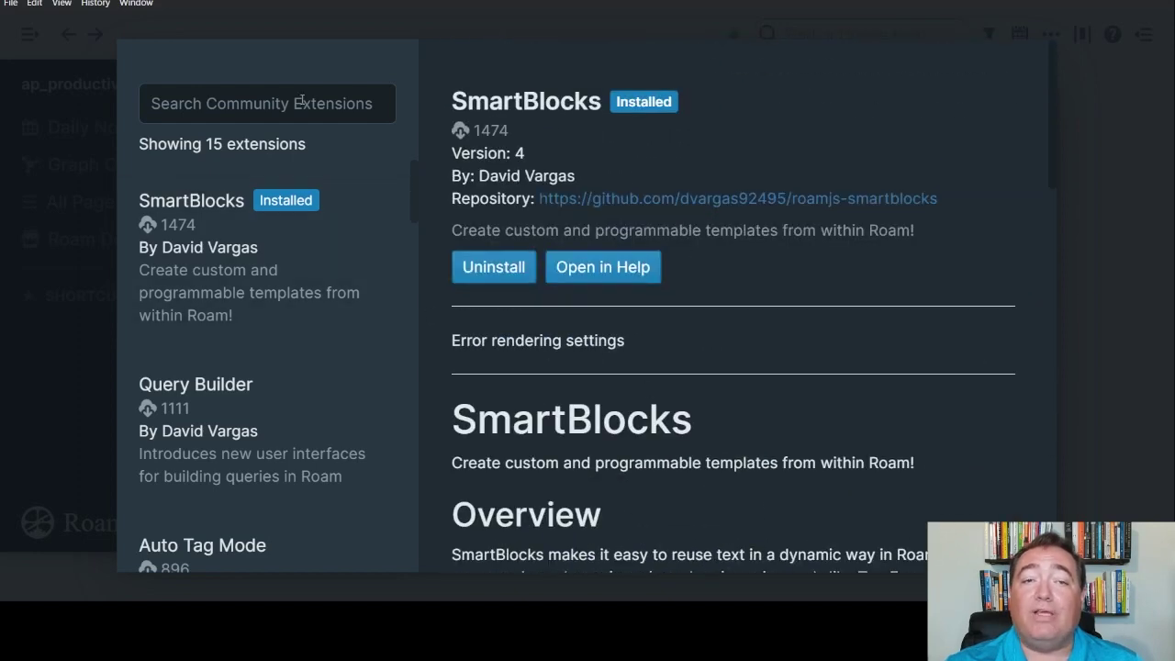
- Close the Community Extensions browser and Settings dialog to return to roam/js
left_click(1113, 159)
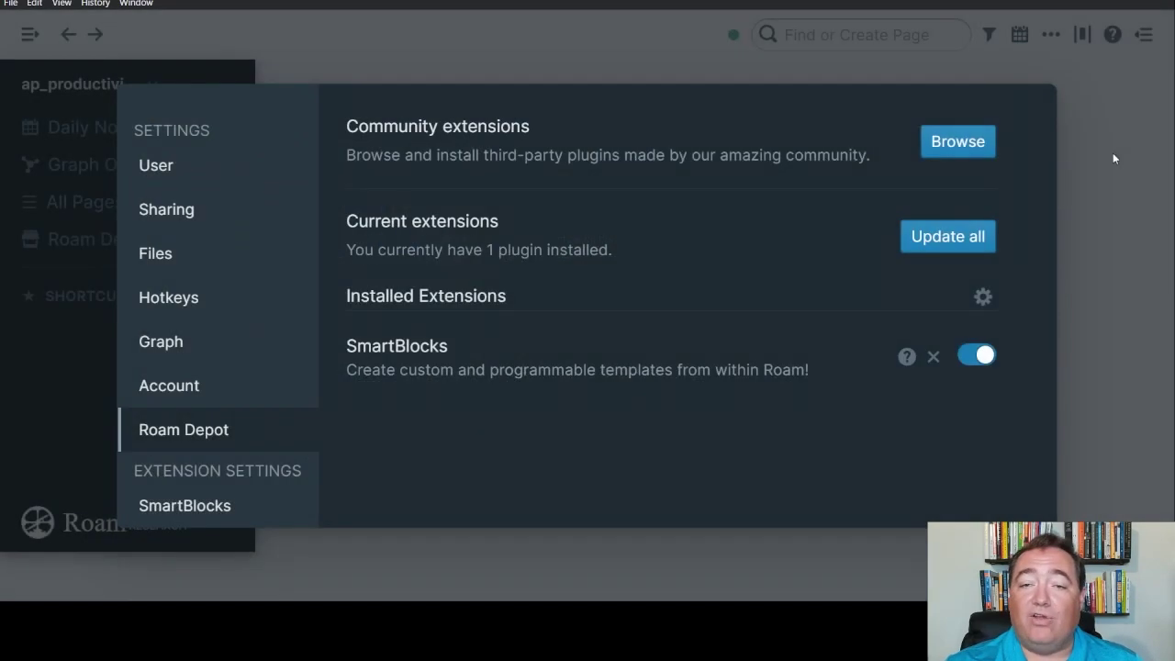
left_click(505, 40)
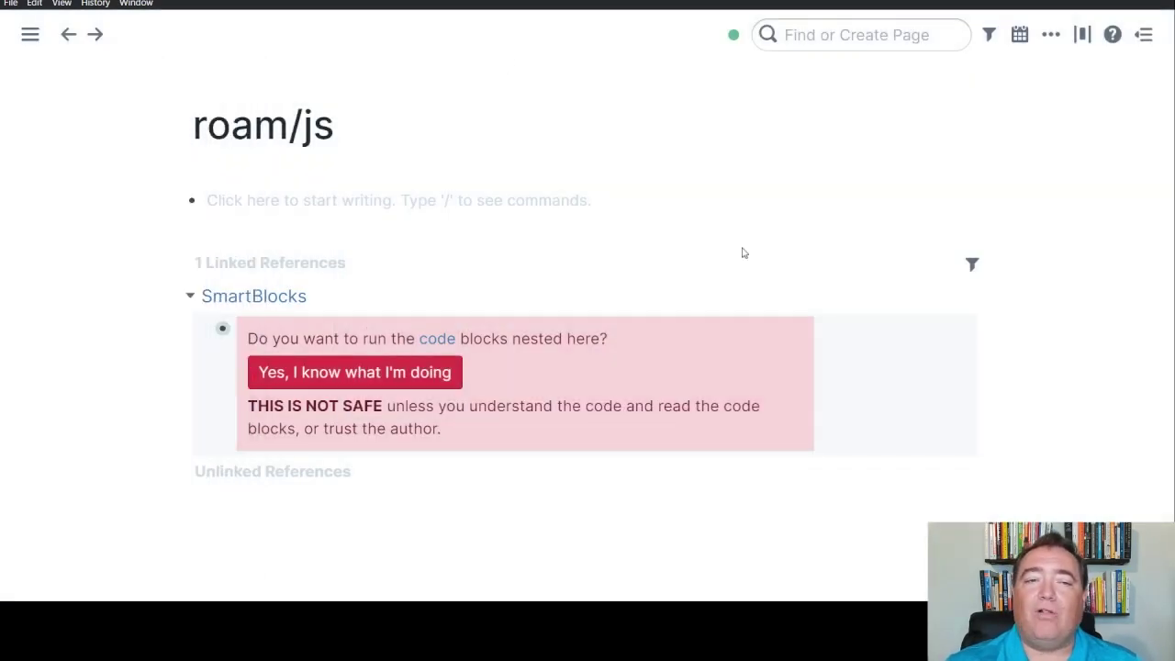
mouse_move(36, 42)
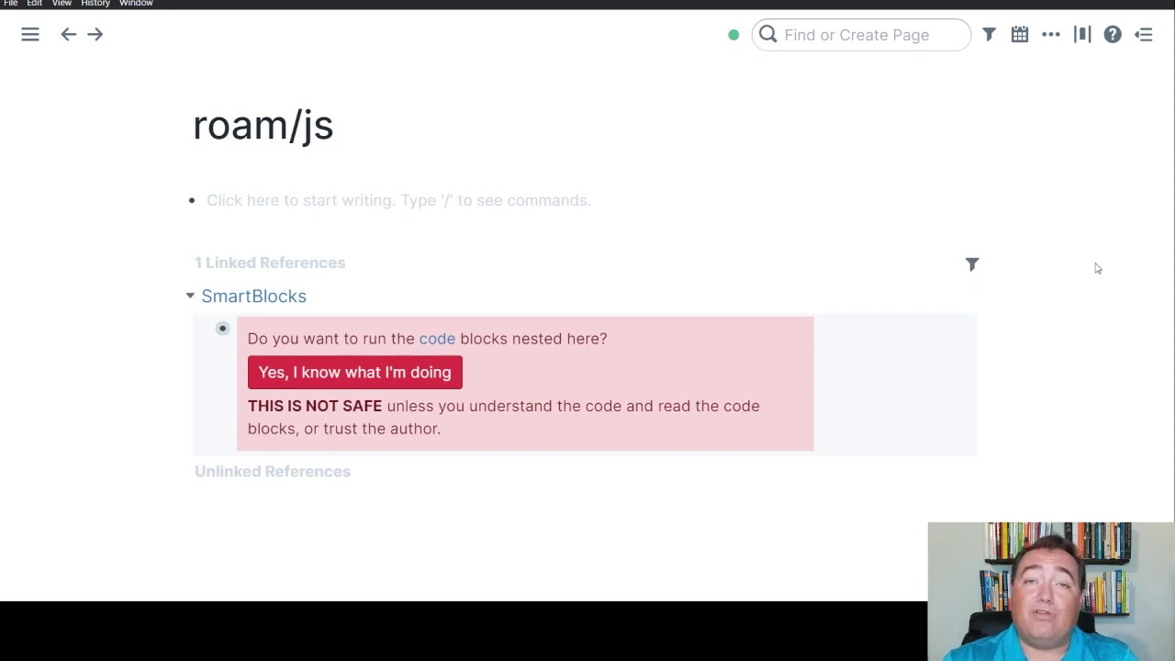
- Search for and open the SmartBlock page
left_click(846, 24)
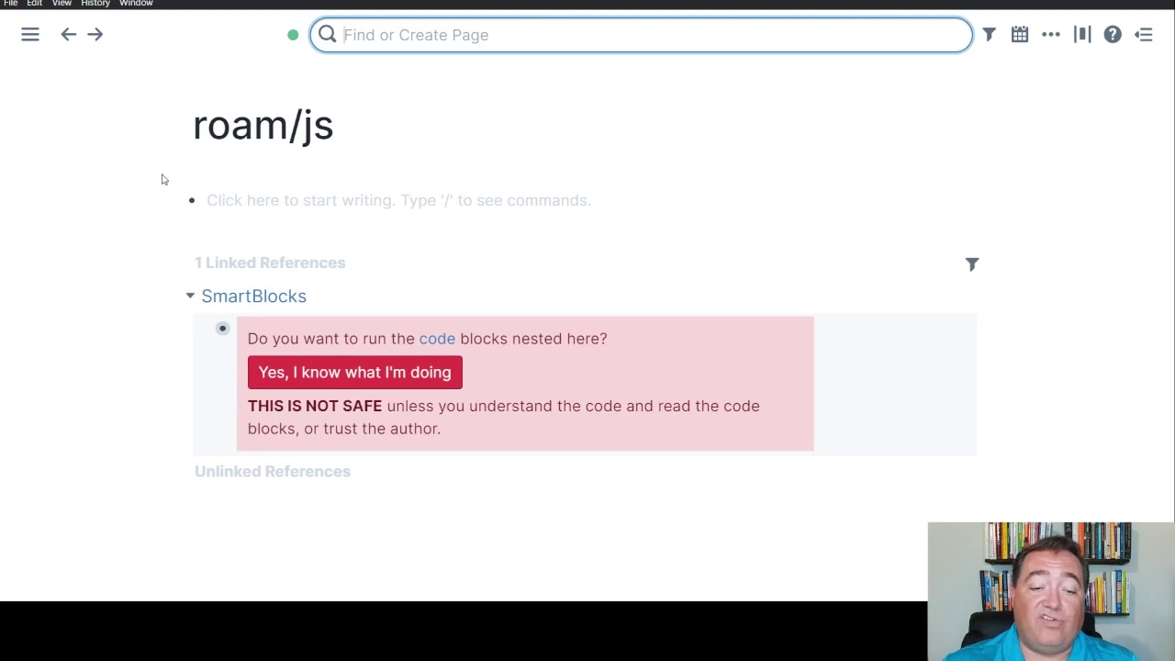
type("Smar")
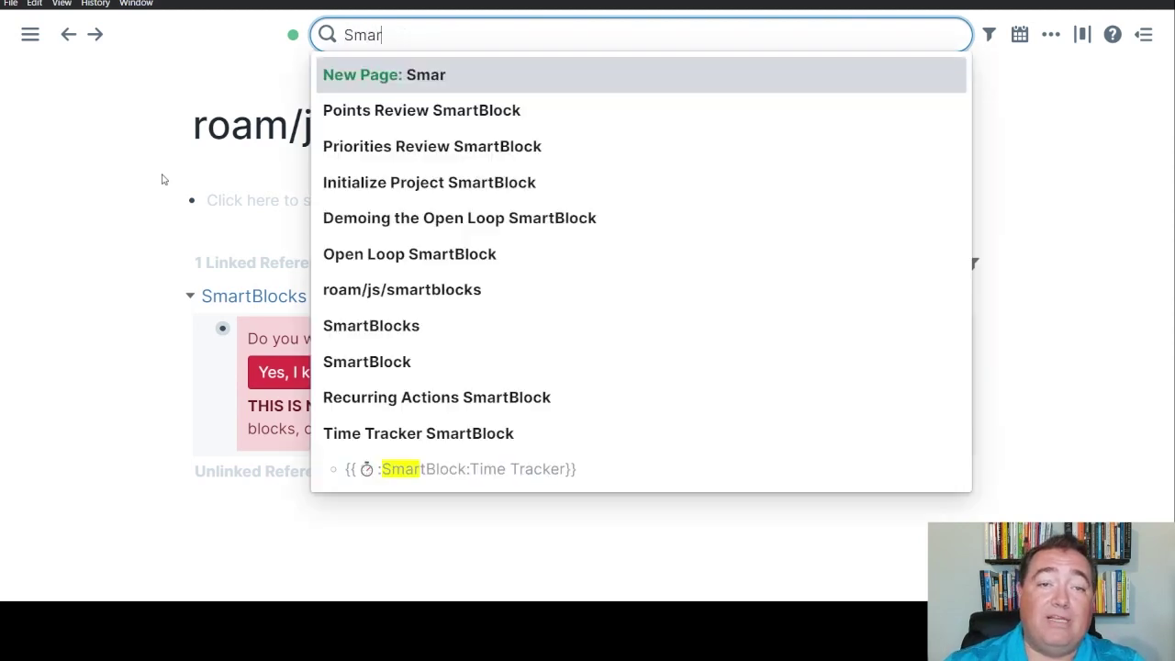
left_click(404, 363)
- Check that the April 28th, 2022 Test SmartBlock block renders its SmartBlock button
scroll(73, 253, "down", 3)
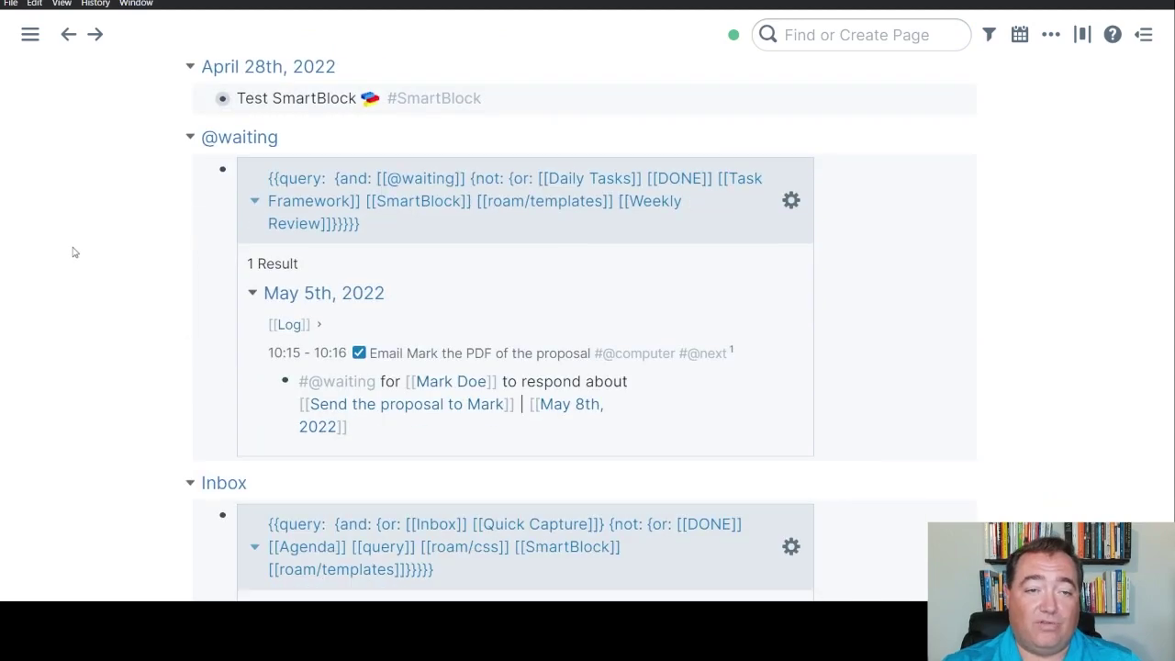
scroll(71, 251, "up", 3)
scroll(164, 238, "down", 2)
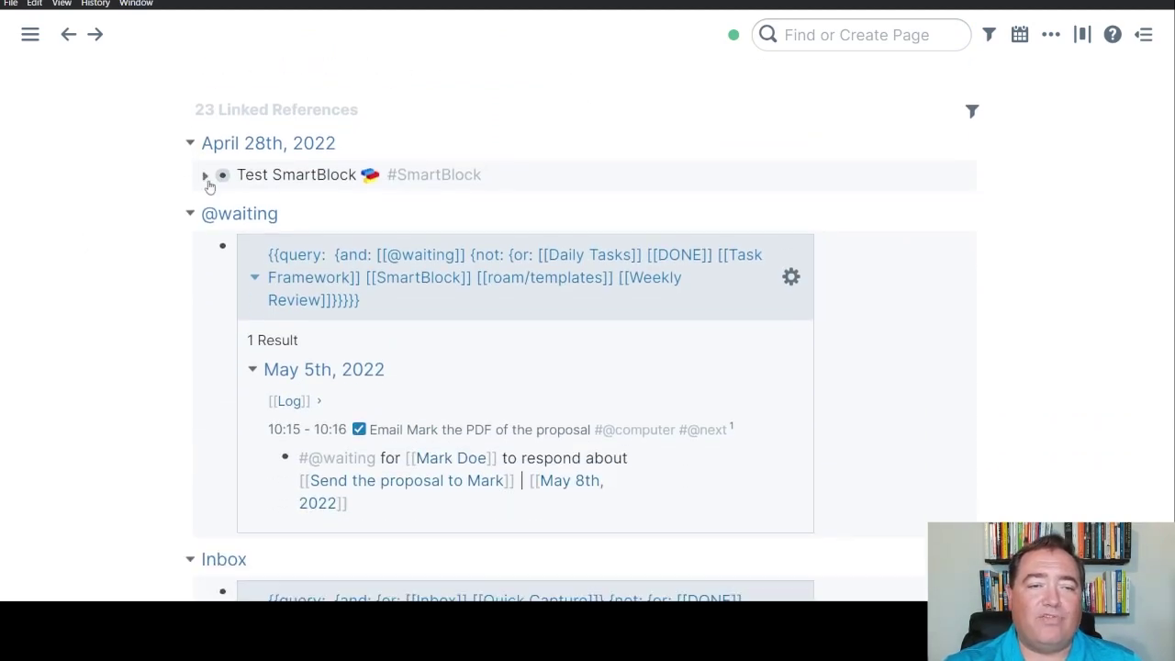
double_click(487, 176)
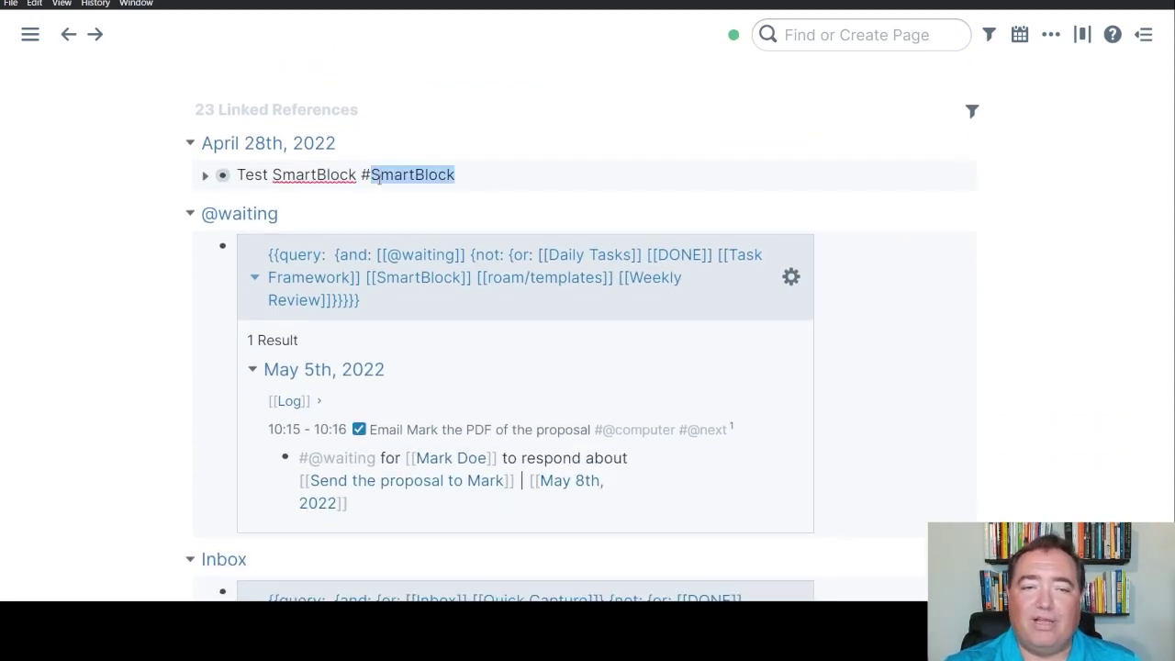
left_click(89, 175)
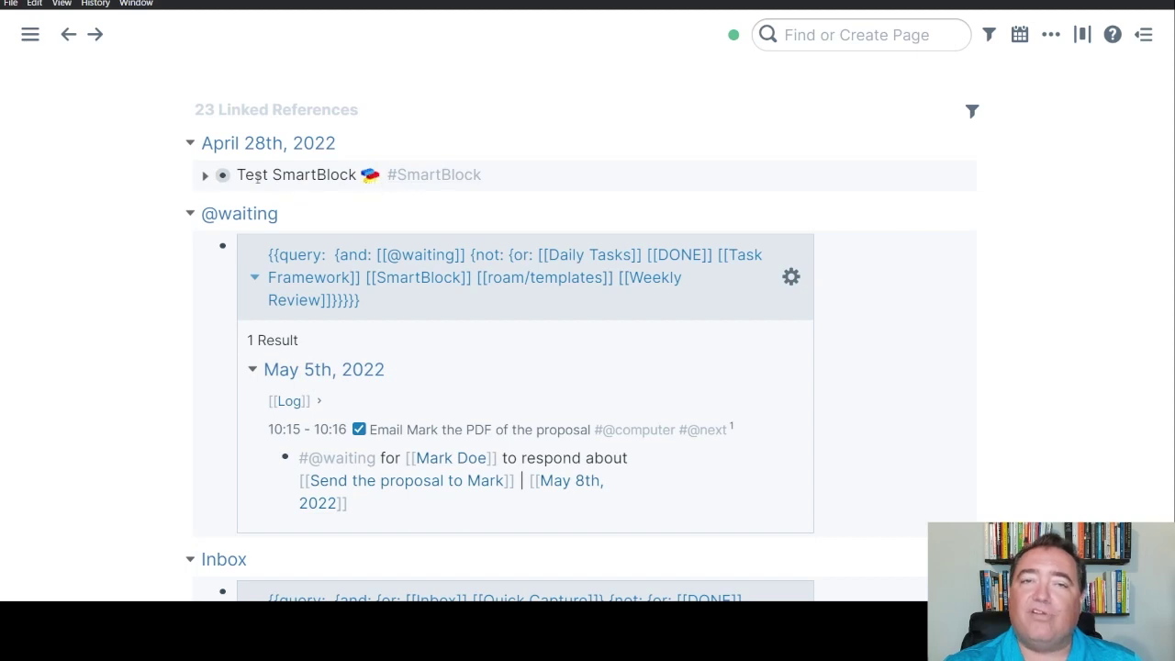